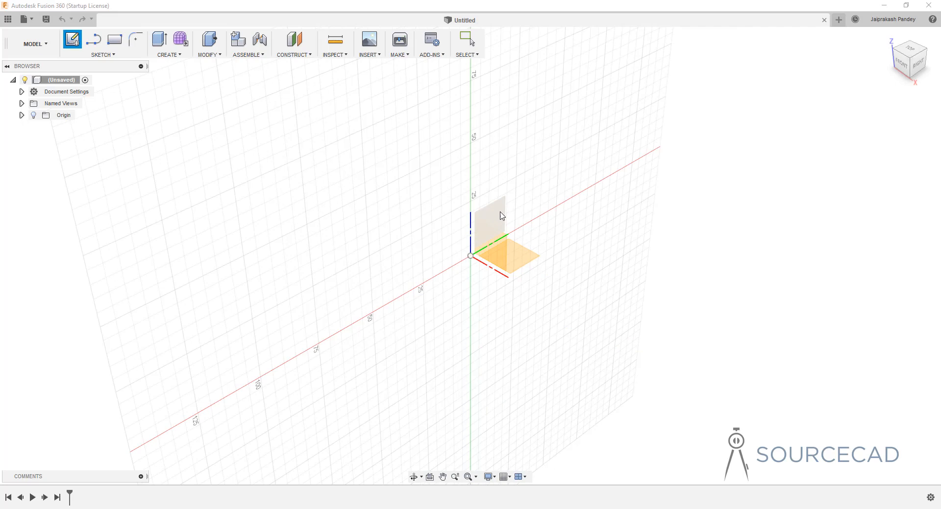
- On the YZ plane, sketch a short horizontal base line from the origin and a slanted wall line about 82 mm long leaning outward
left_click(500, 211)
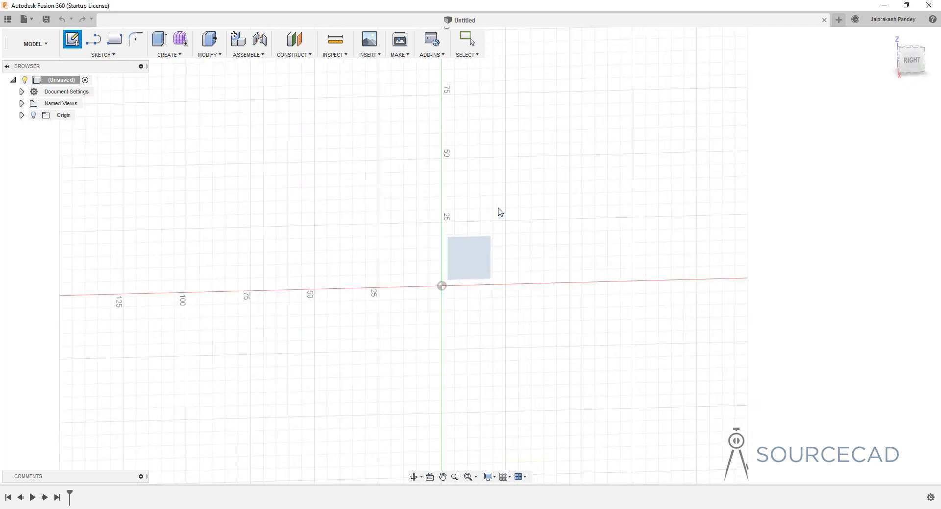
middle_click_drag(479, 204, 444, 260)
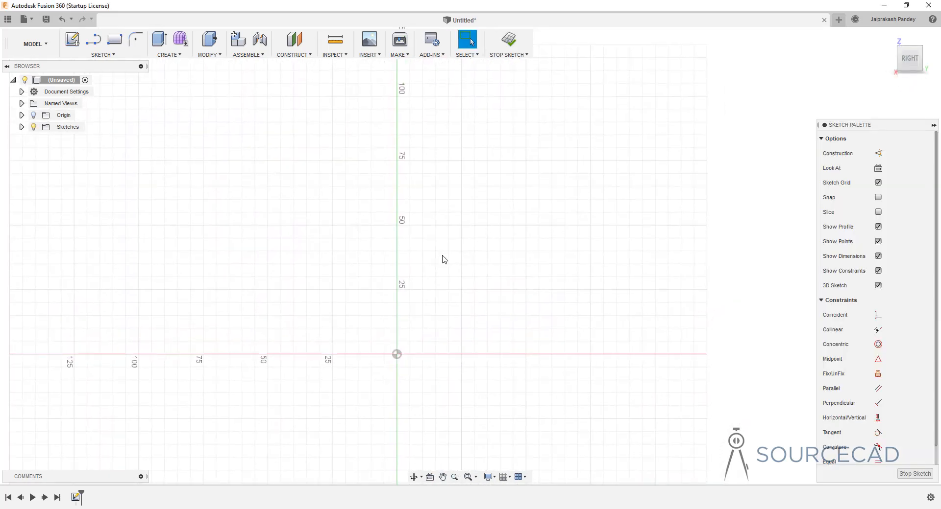
left_click(93, 40)
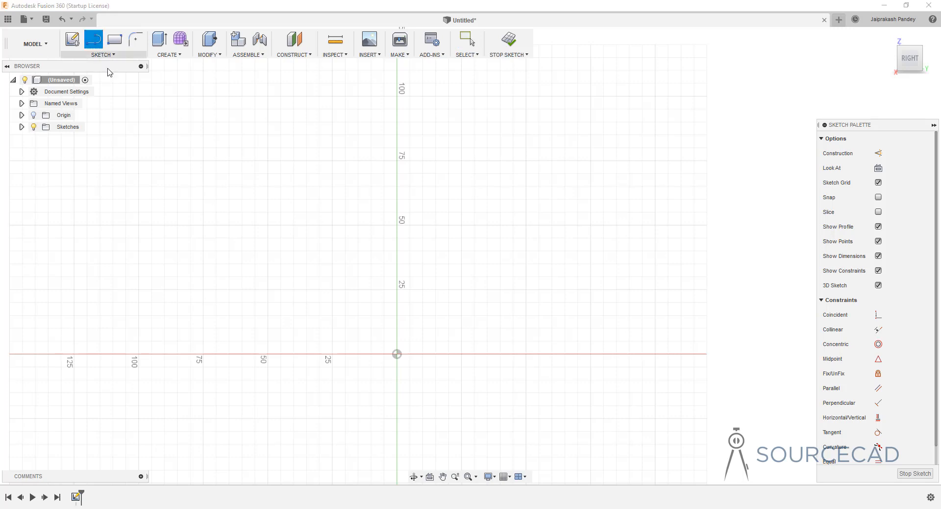
left_click(397, 355)
left_click(434, 354)
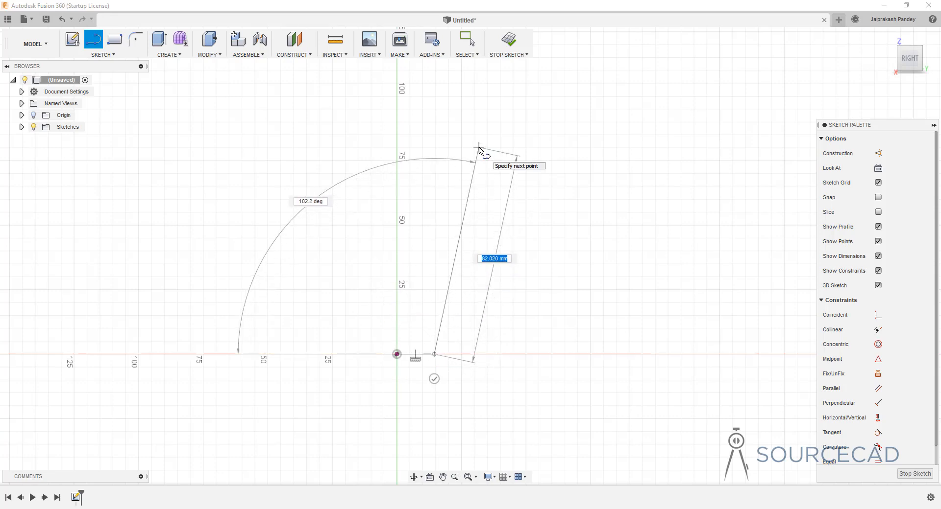
left_click(478, 147)
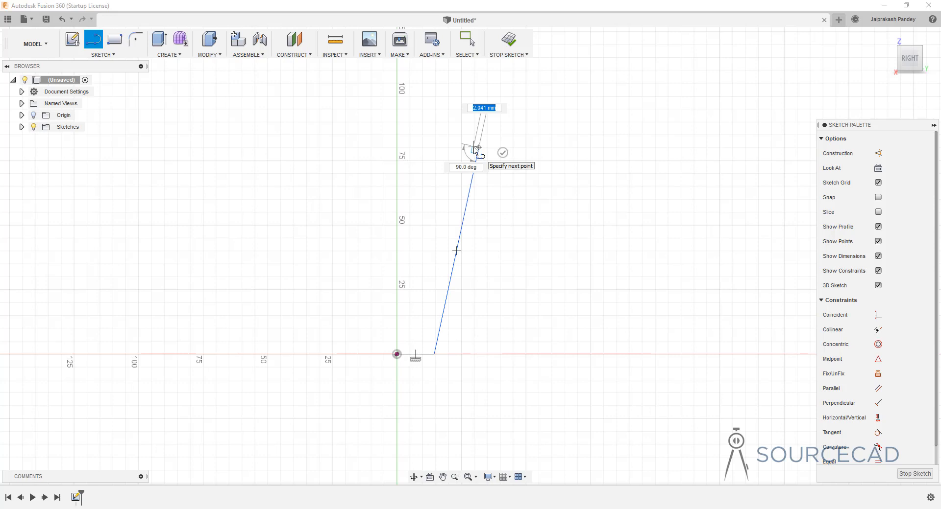
- Close the thin cup profile with a rim about 2 mm wide, a parallel inner wall line and an inner floor line above the base
left_click_drag(474, 151, 426, 359)
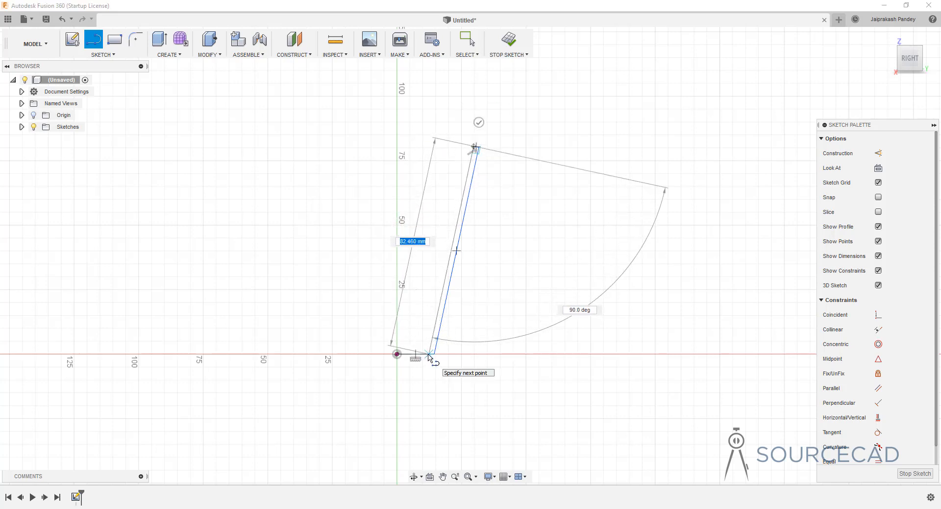
left_click(429, 356)
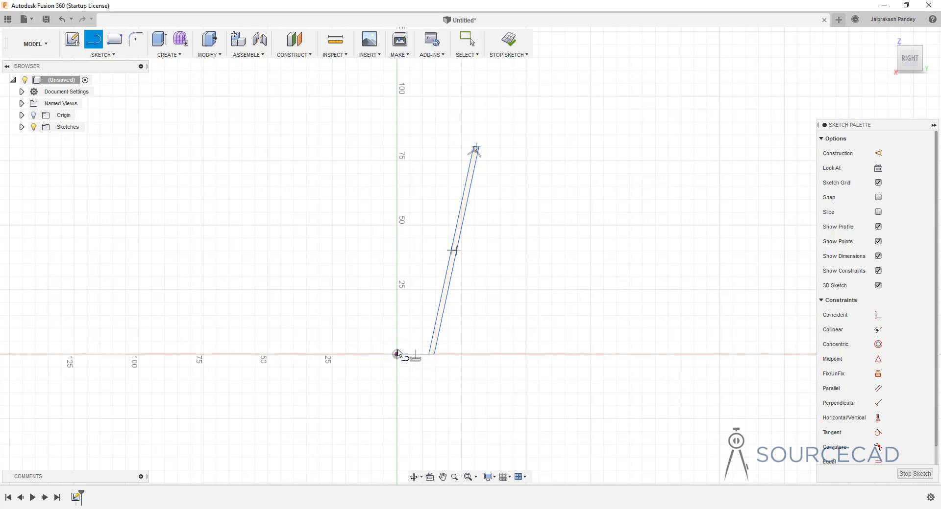
left_click(399, 350)
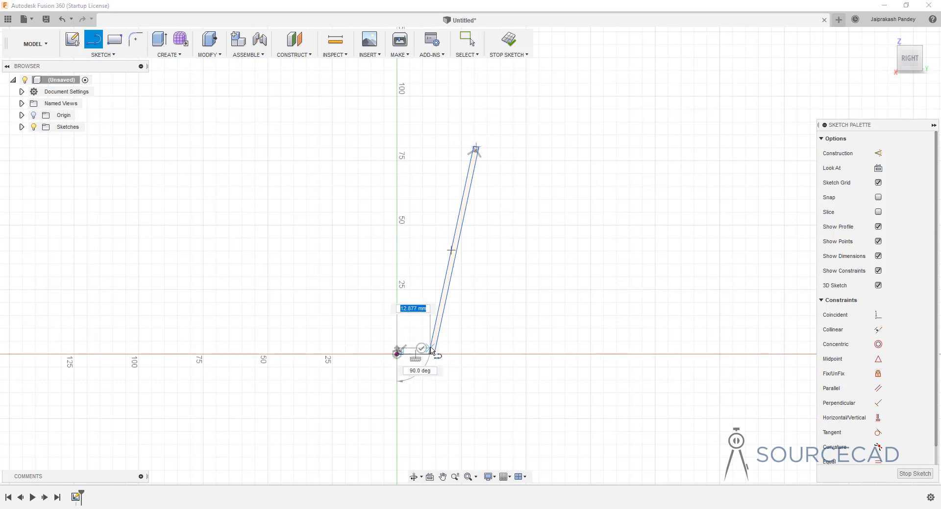
key("Escape")
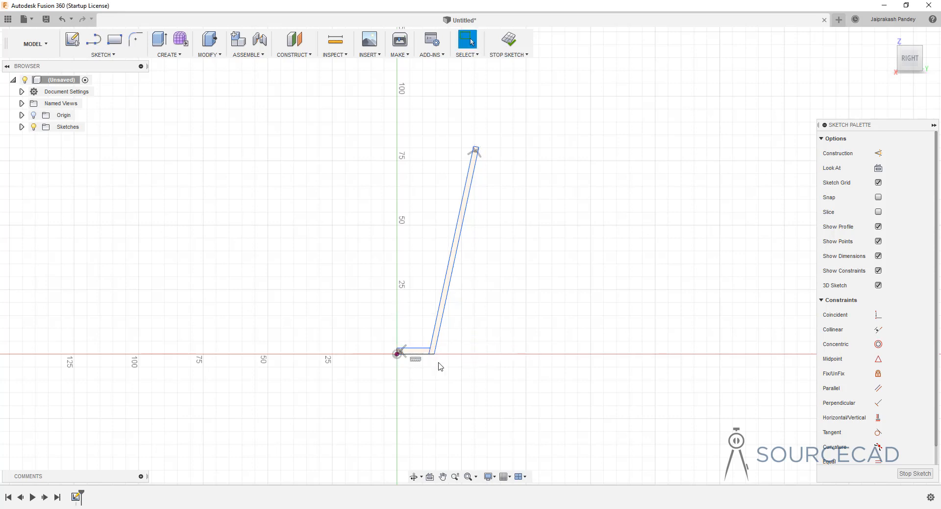
- Move the inner floor line closer to the base line and trim the leftover inner wall segment below it
scroll(433, 356, "up", 2)
scroll(433, 358, "up", 2)
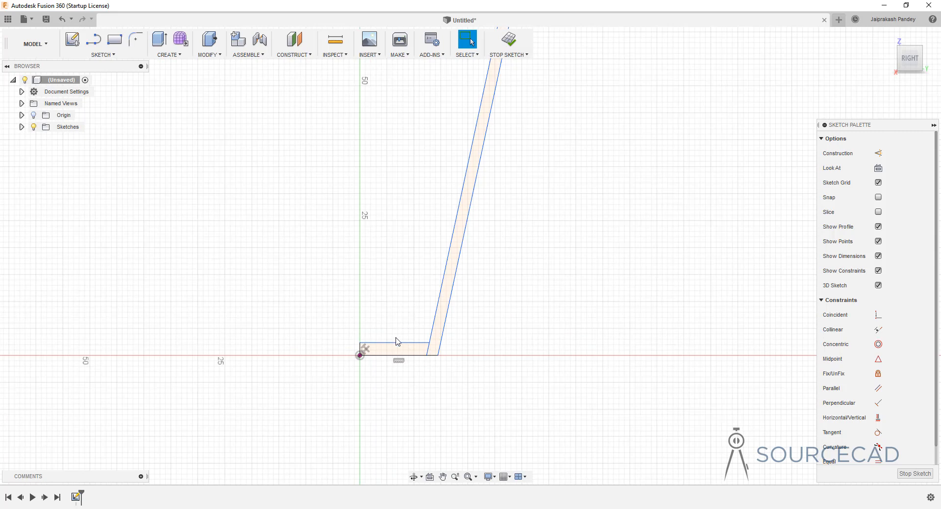
left_click_drag(395, 343, 397, 351)
left_click(402, 282)
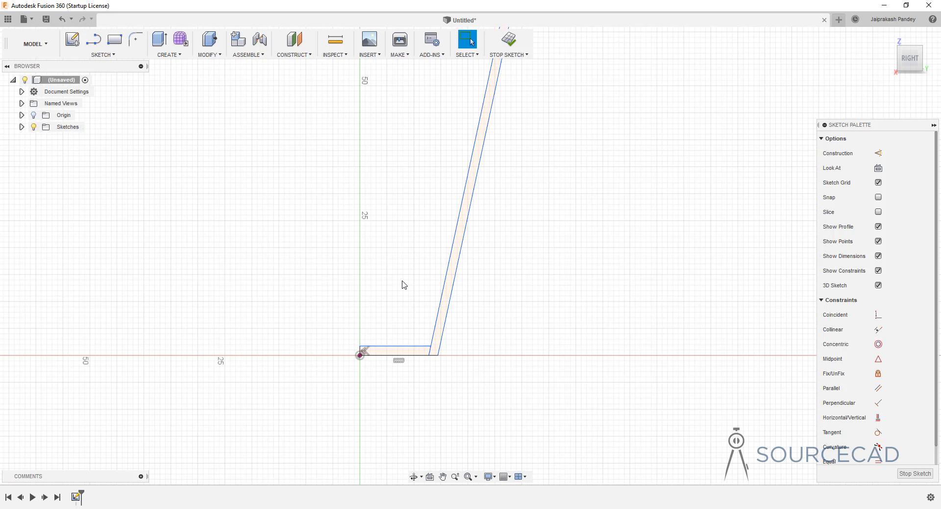
key("t")
left_click(430, 352)
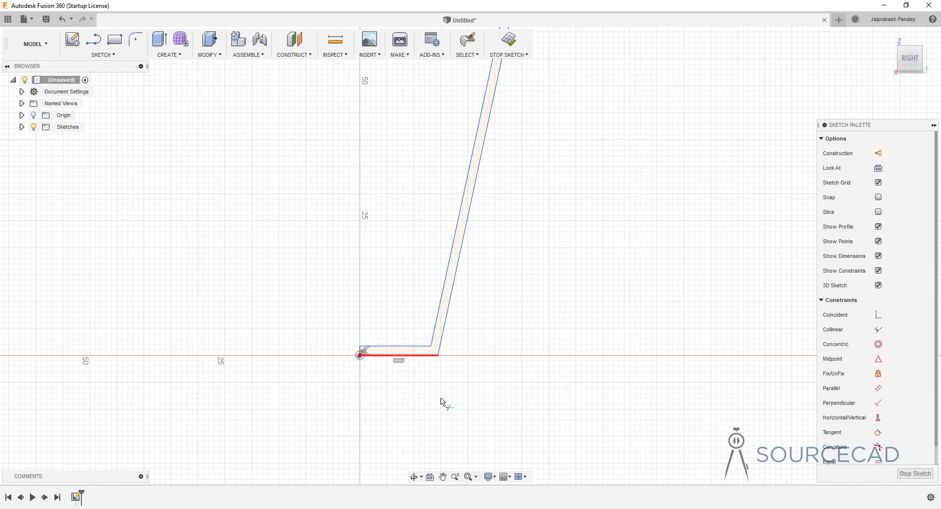
key("Escape")
- Finish the cup profile sketch
scroll(483, 329, "down", 4)
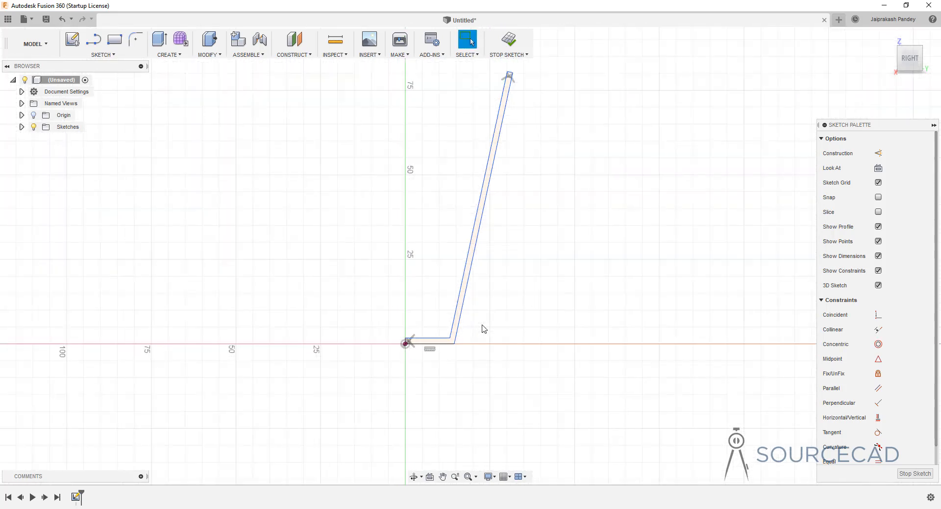
scroll(483, 330, "down", 1)
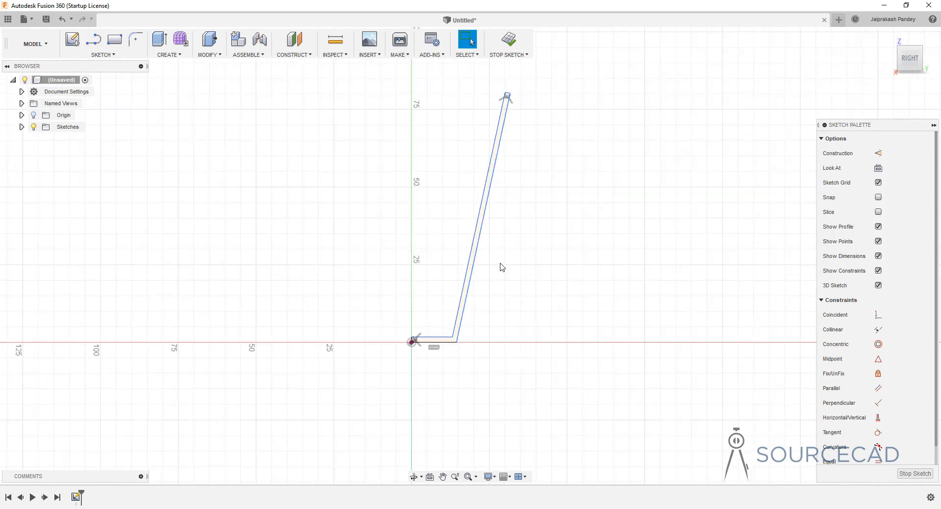
middle_click_drag(499, 279, 506, 321)
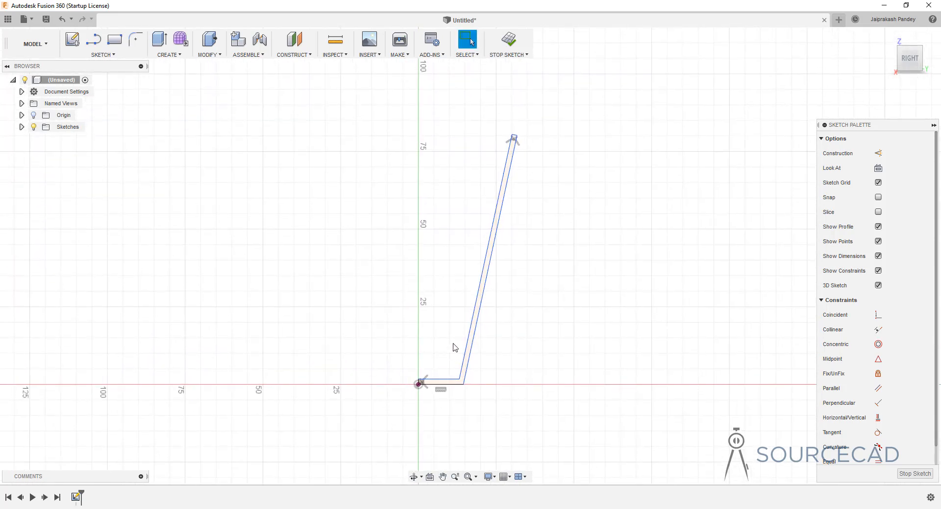
scroll(543, 228, "down", 1)
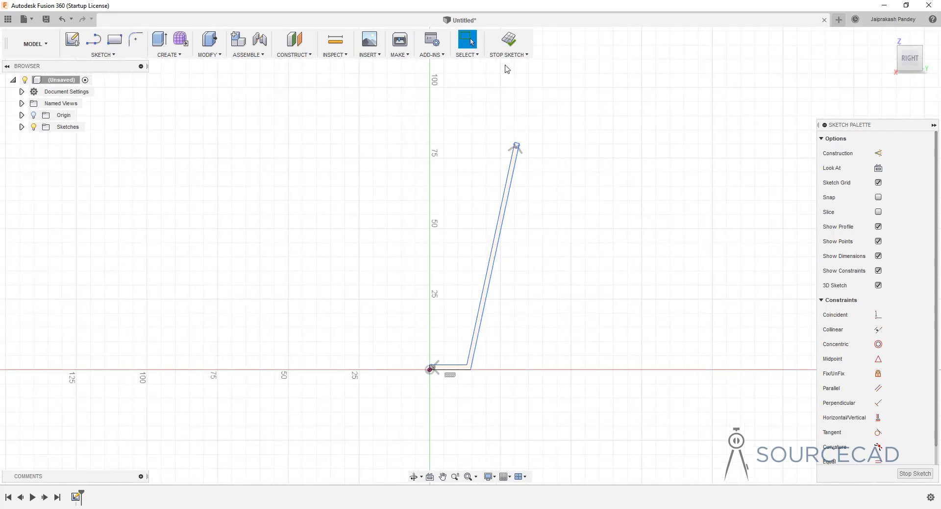
left_click(509, 40)
- Set up a Revolve of the closed profile about the vertical Z axis through 360 degrees as a new body
middle_click_drag(458, 214, 436, 299)
left_click(168, 55)
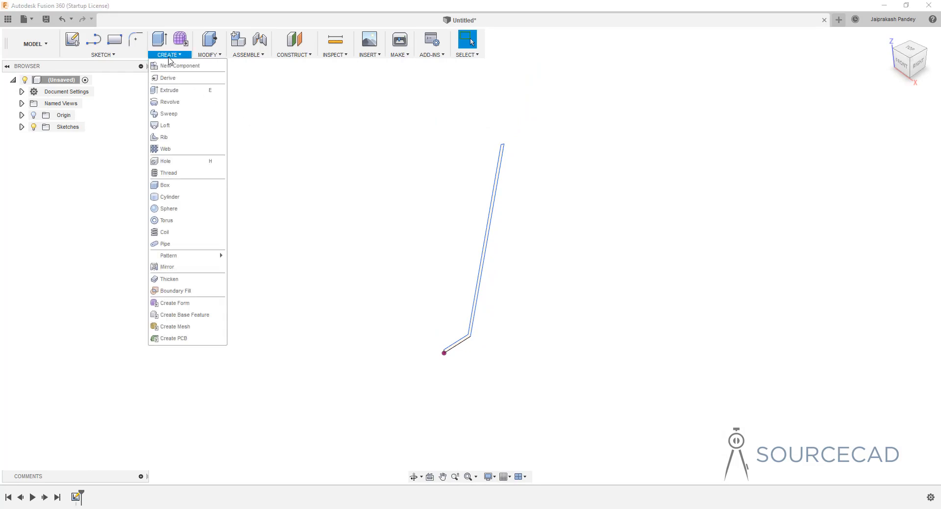
left_click(169, 102)
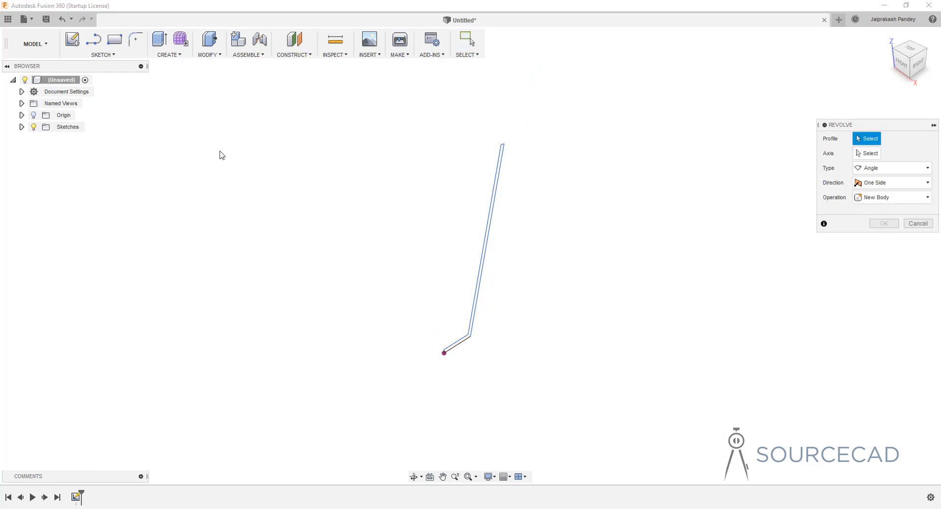
left_click(492, 205)
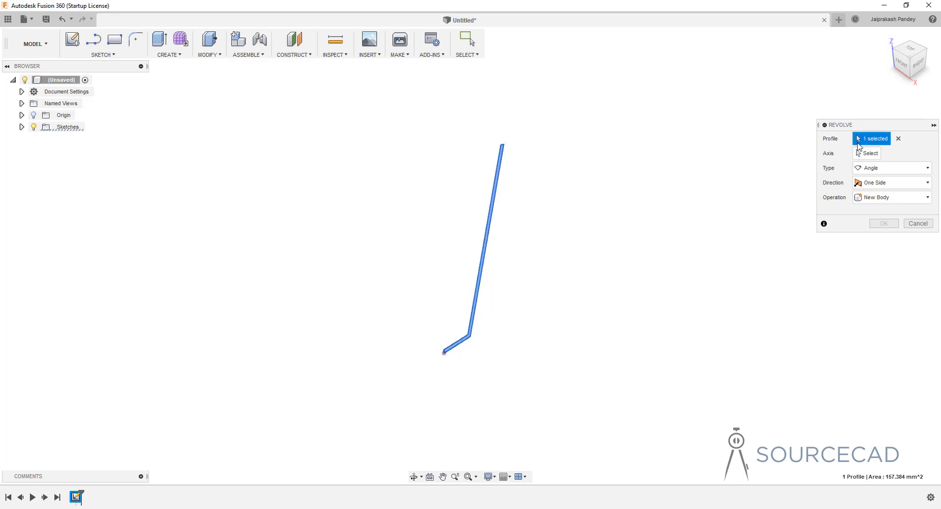
left_click(868, 154)
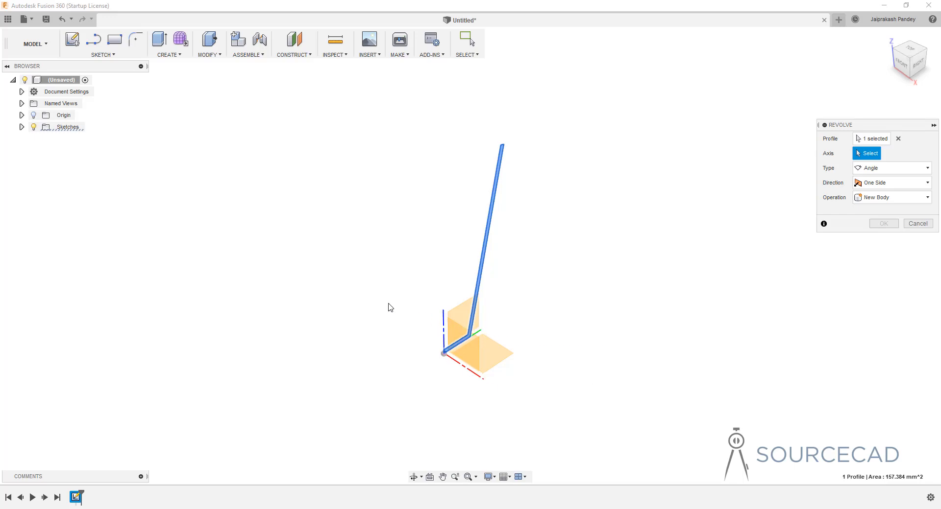
left_click(21, 116)
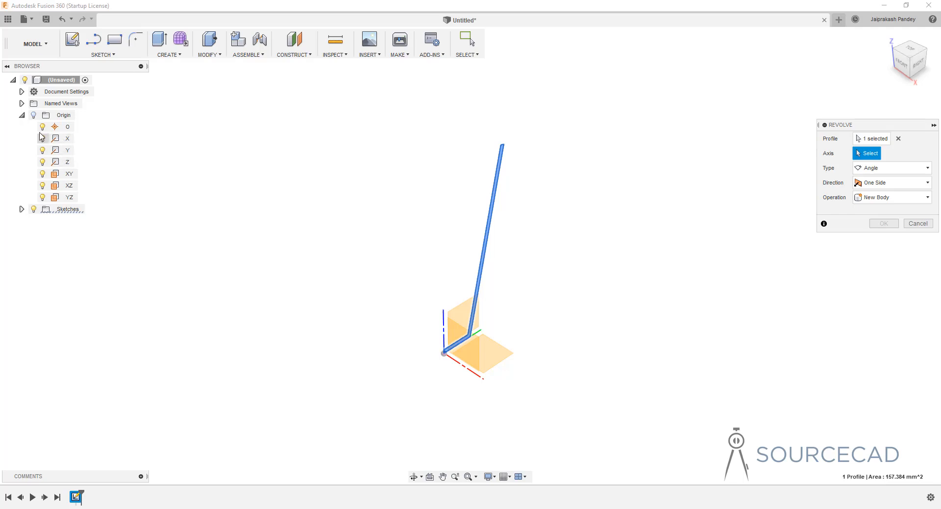
left_click(22, 116)
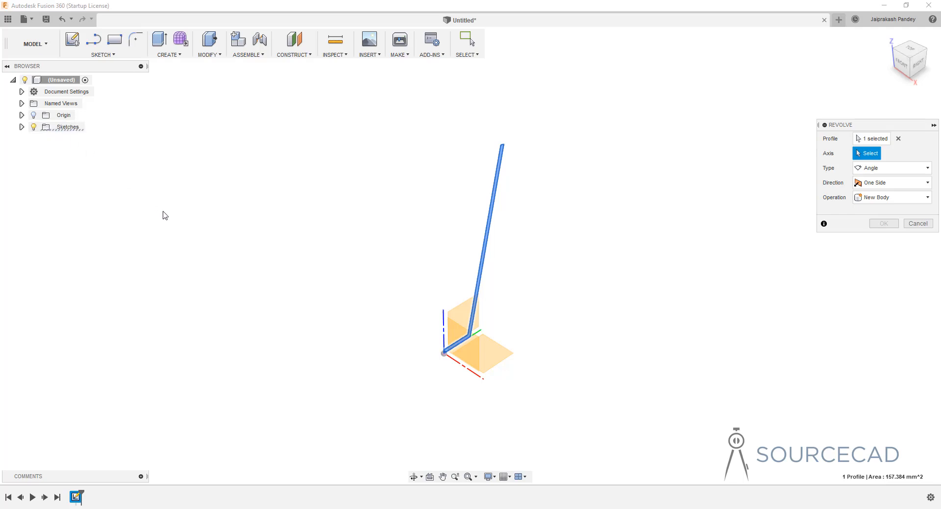
left_click(444, 325)
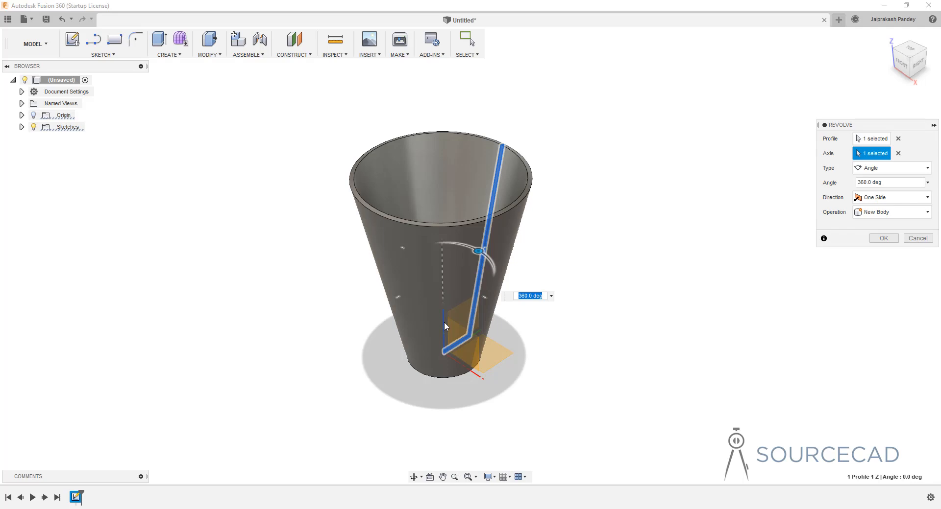
- Try partial revolve angles of 111.5 degrees and -125.7 degrees on the cup
middle_click_drag(435, 118, 445, 97, "shift")
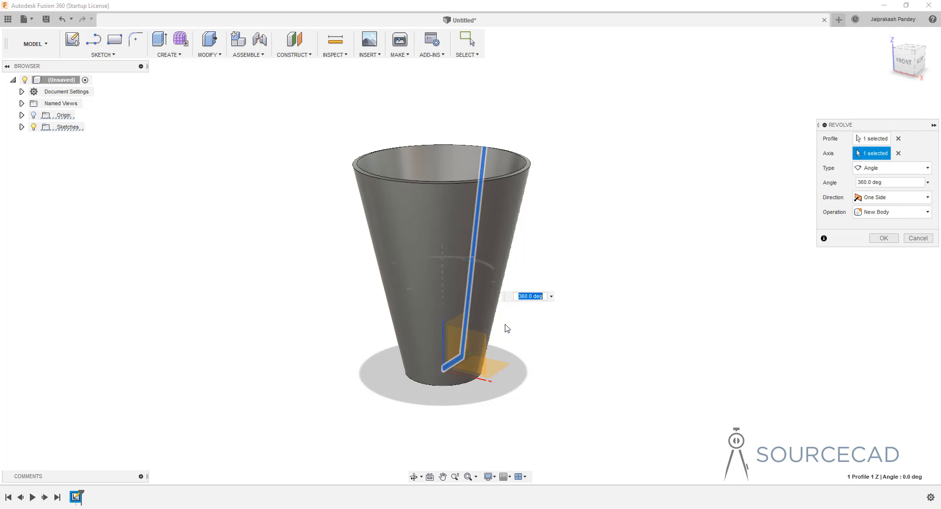
middle_click_drag(507, 328, 485, 323, "shift")
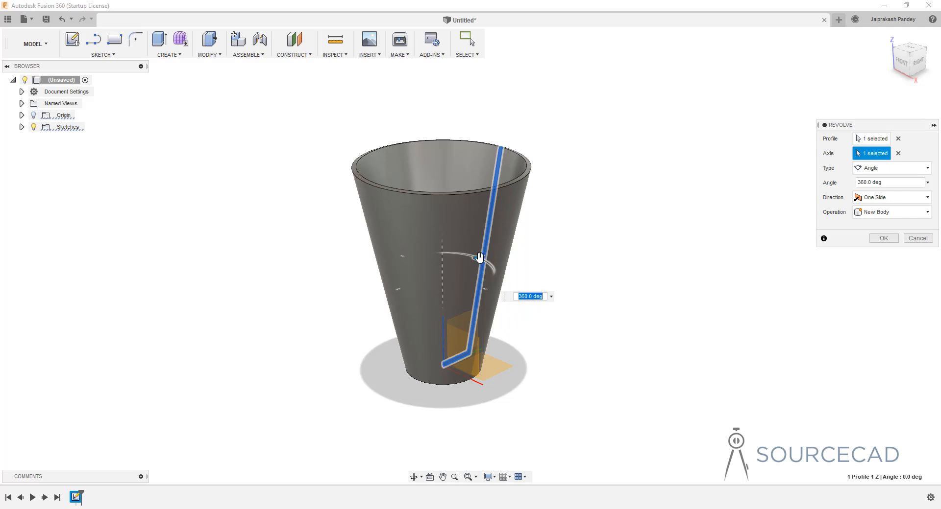
left_click_drag(479, 258, 424, 342)
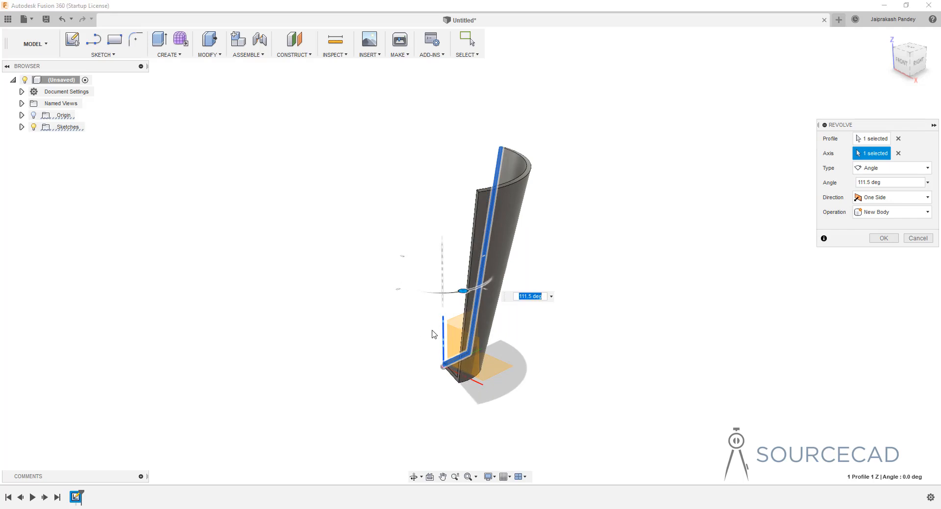
middle_click_drag(426, 340, 473, 352, "shift")
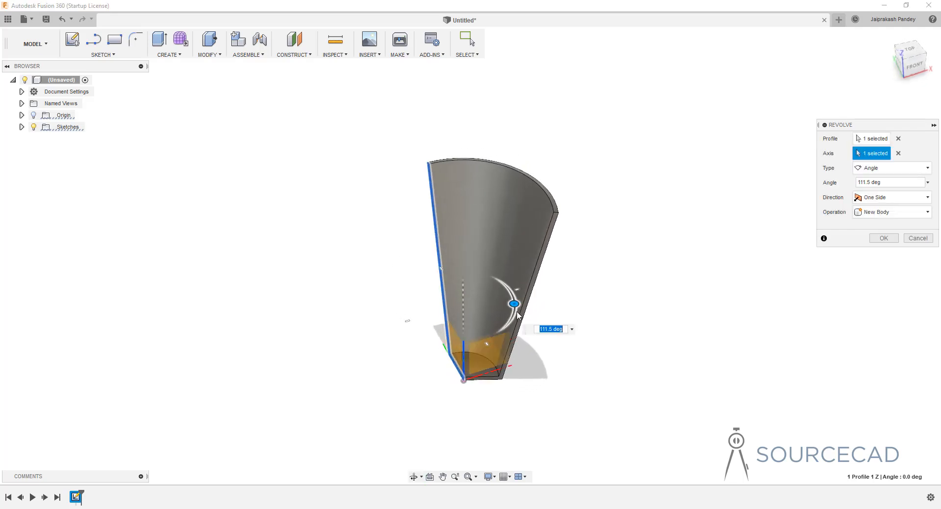
left_click_drag(514, 305, 416, 325)
middle_click_drag(416, 325, 433, 301, "shift")
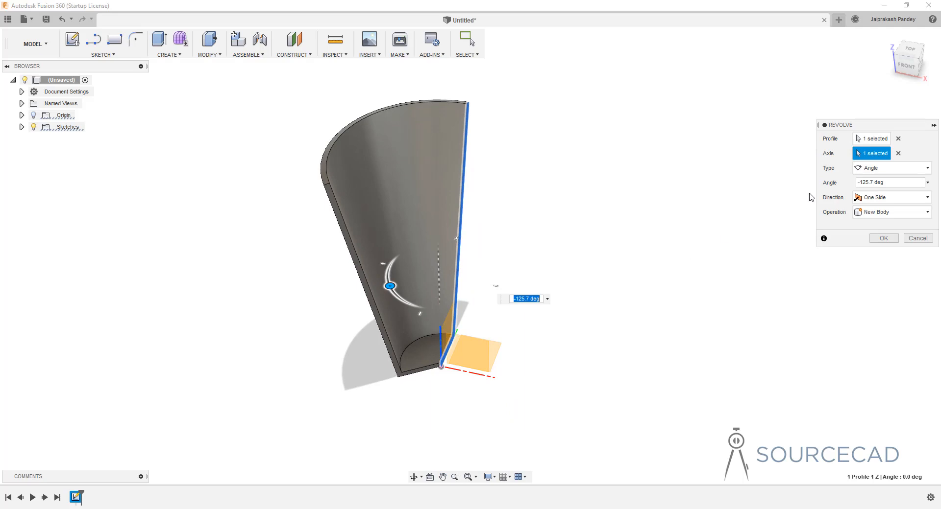
- Change the revolve type to Full
left_click(877, 171)
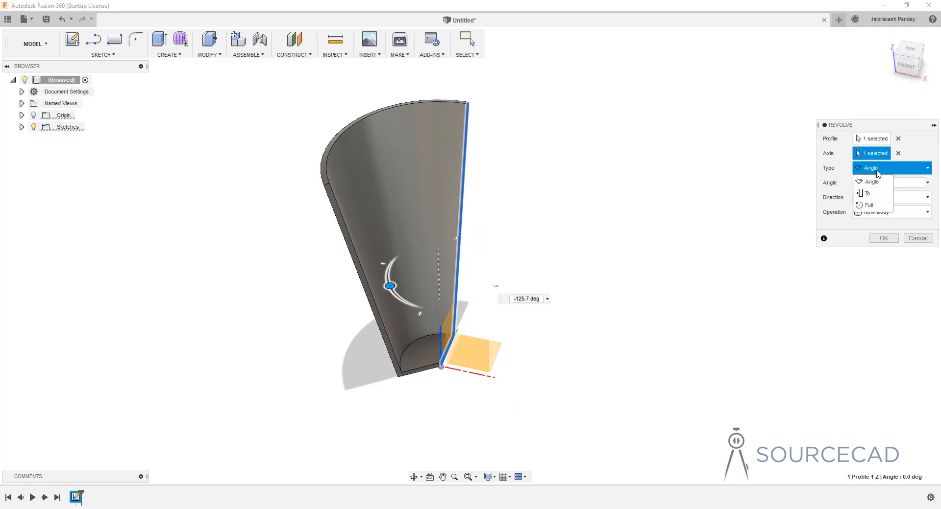
left_click(870, 206)
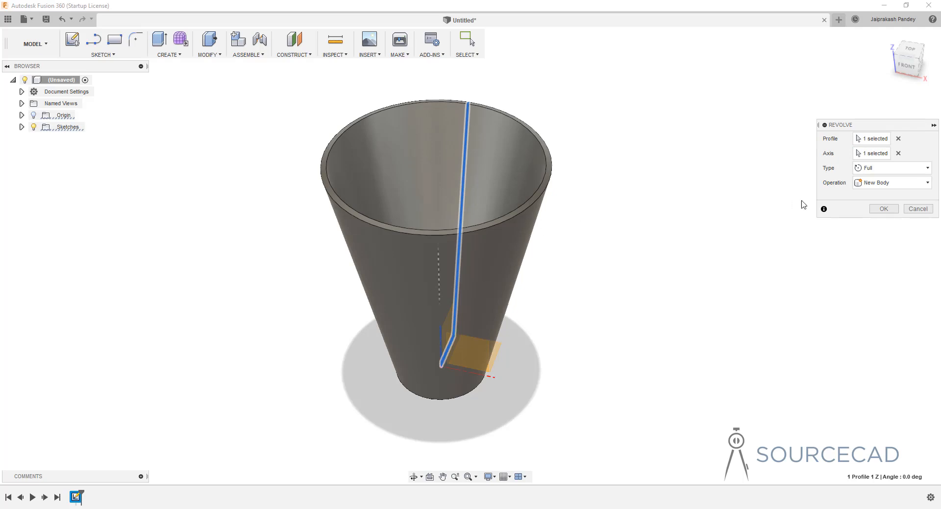
- Change the revolve type to To and end the revolve at the vertical XZ origin plane
left_click(867, 172)
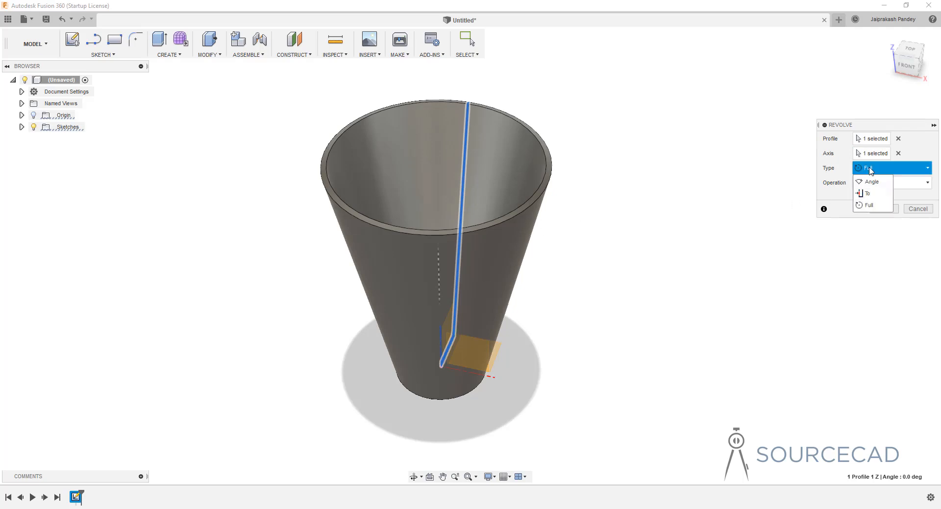
left_click(870, 194)
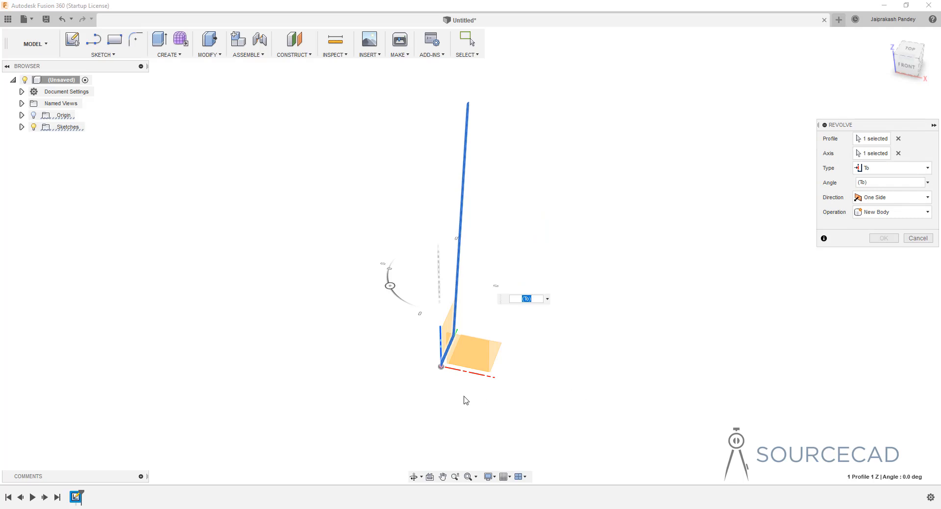
middle_click_drag(437, 401, 371, 380, "shift")
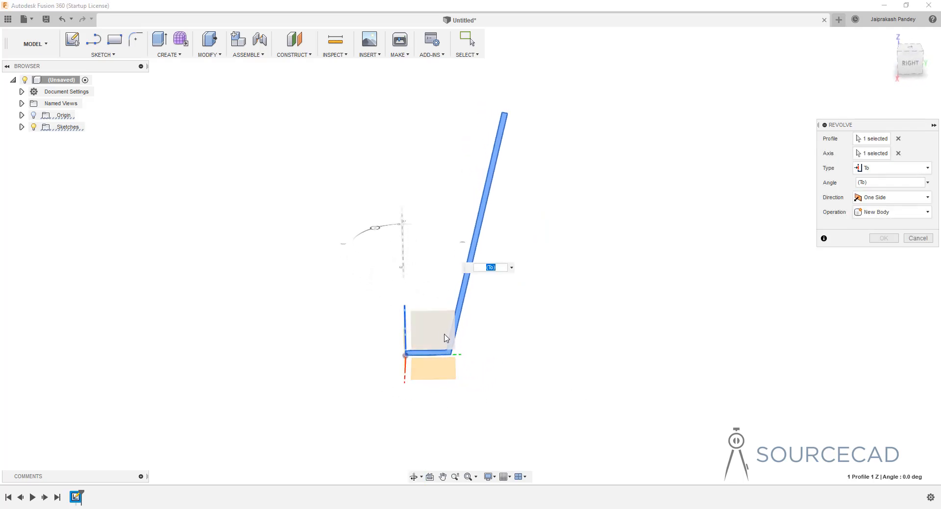
middle_click_drag(443, 336, 456, 329, "shift")
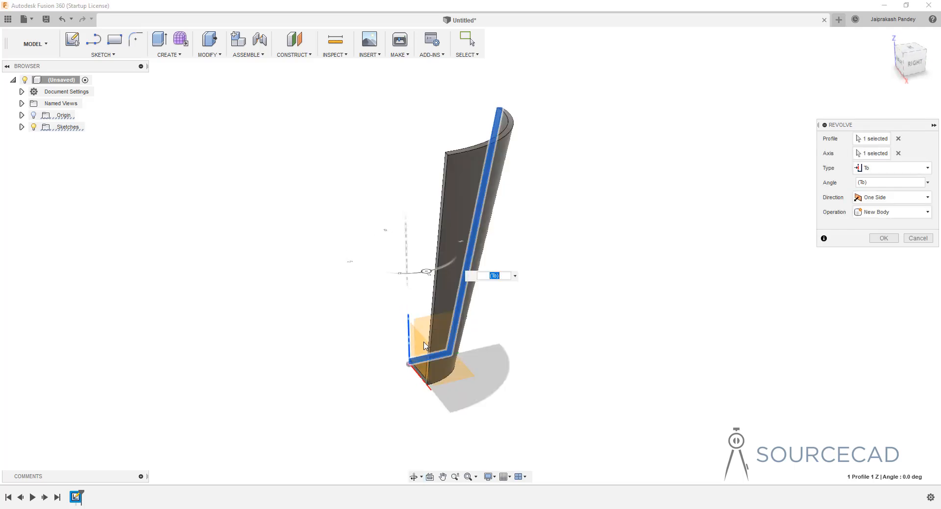
middle_click_drag(378, 349, 447, 341, "shift")
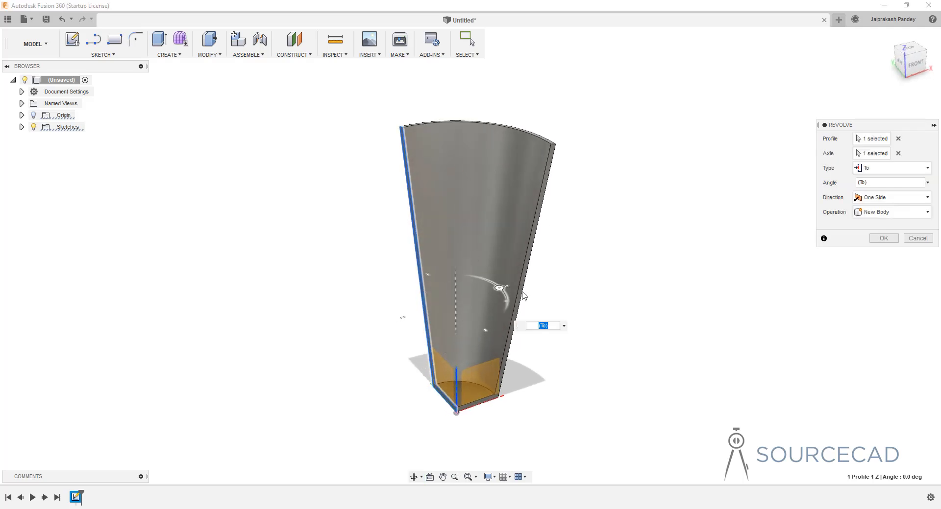
- Set the revolve type to Full with the New Body operation and finish the cup's Revolve
middle_click_drag(479, 200, 483, 243, "shift")
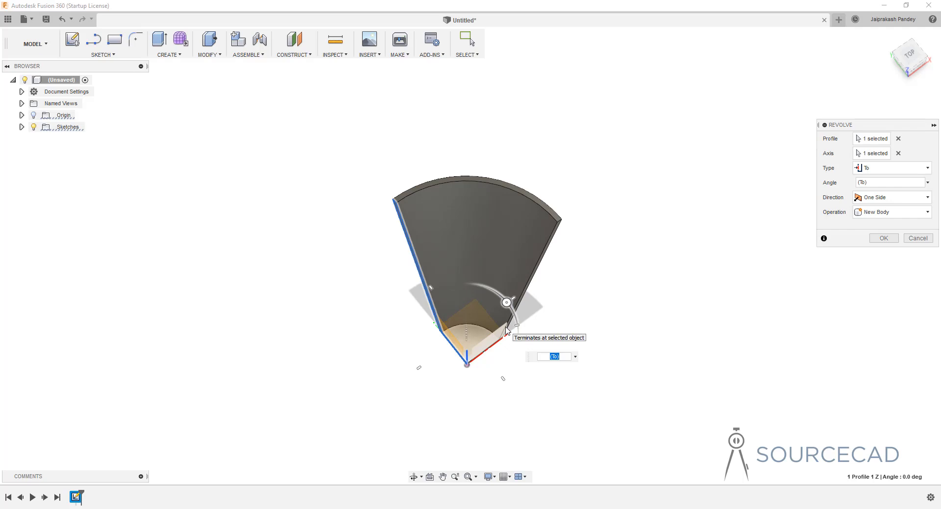
left_click(876, 169)
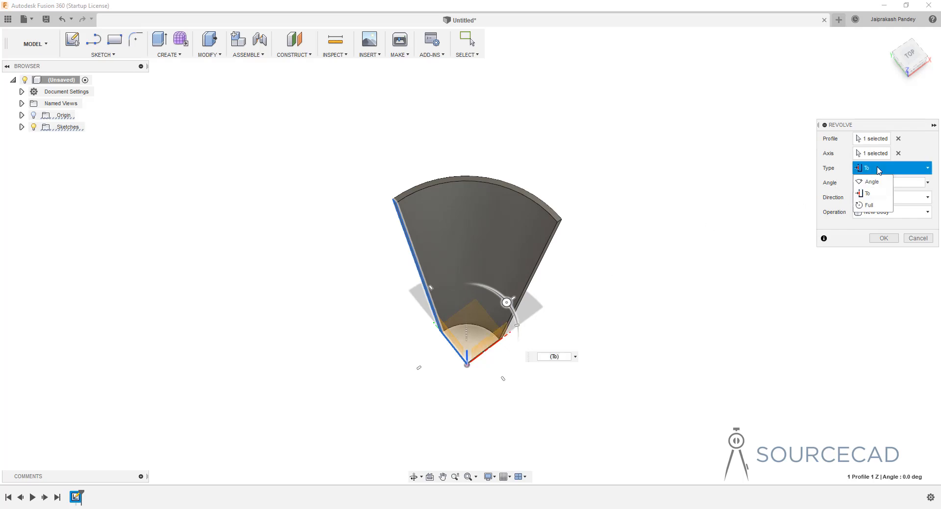
left_click(870, 205)
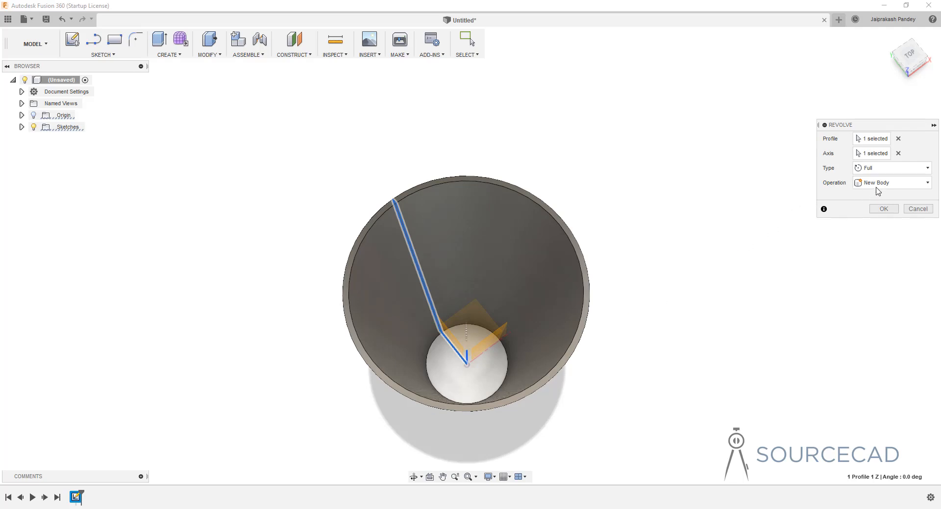
left_click(904, 185)
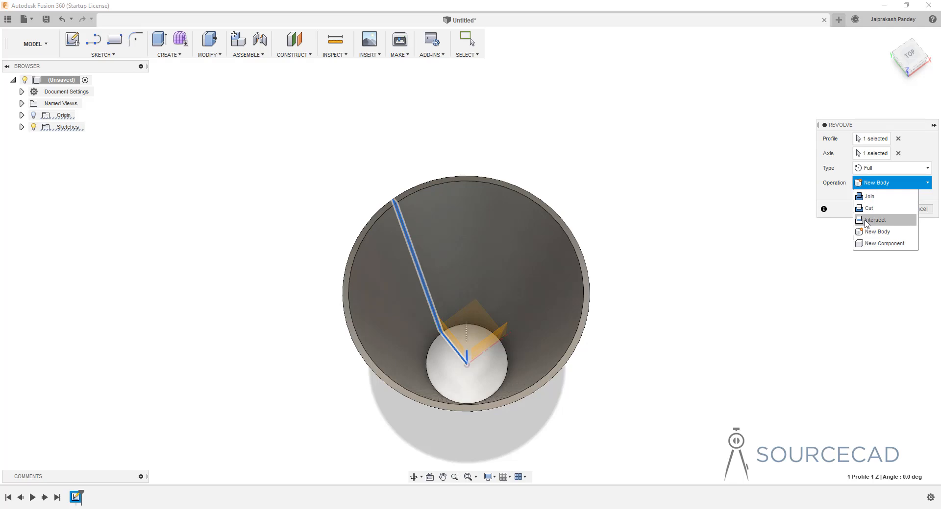
left_click(882, 233)
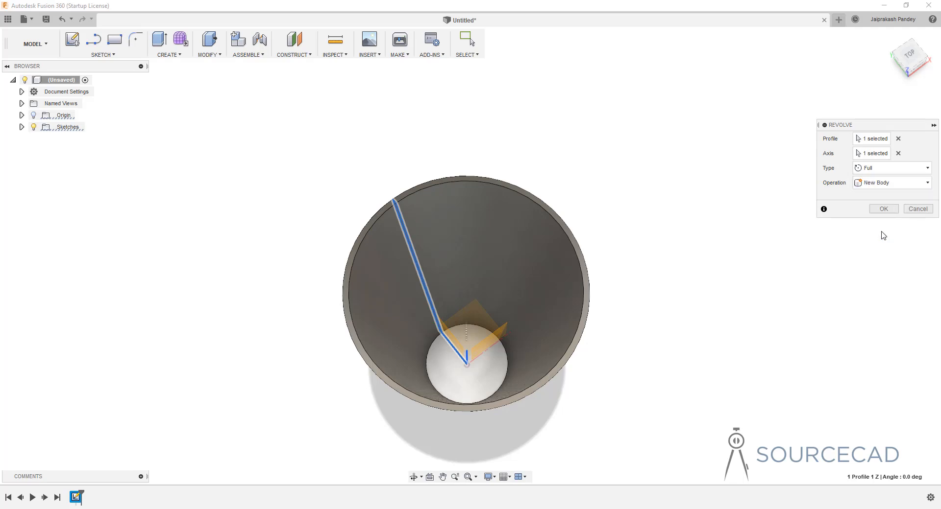
left_click(884, 209)
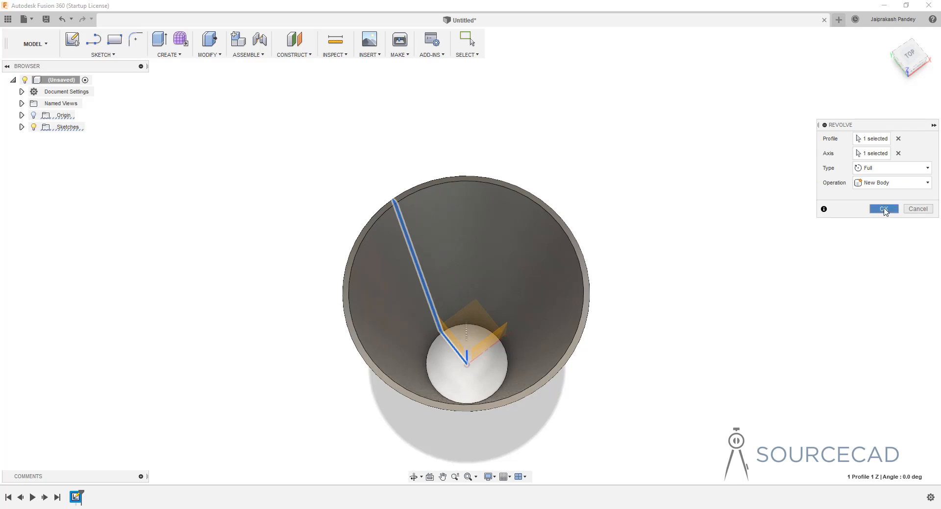